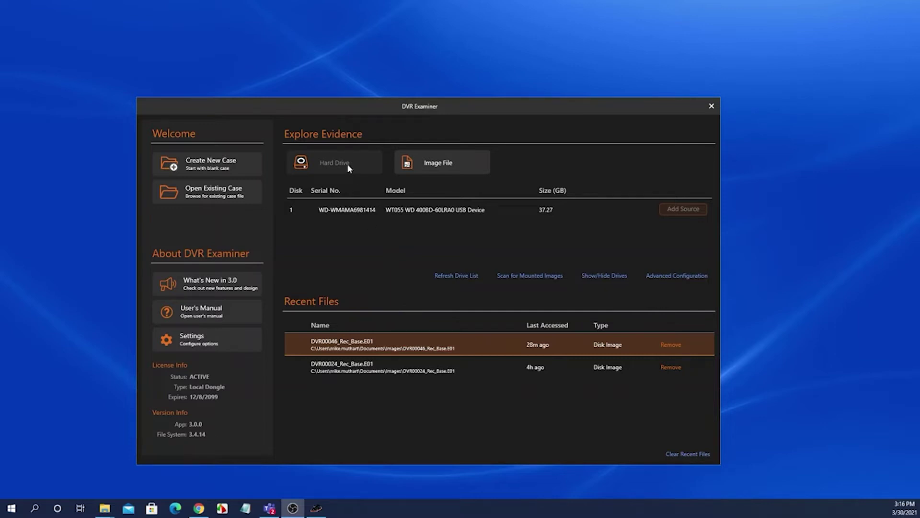
Open the evidence image file DVR00046_Rec_Base.E01 from Explore Evidence > Image File
{"action": "left_click", "coordinate": [435, 166]}
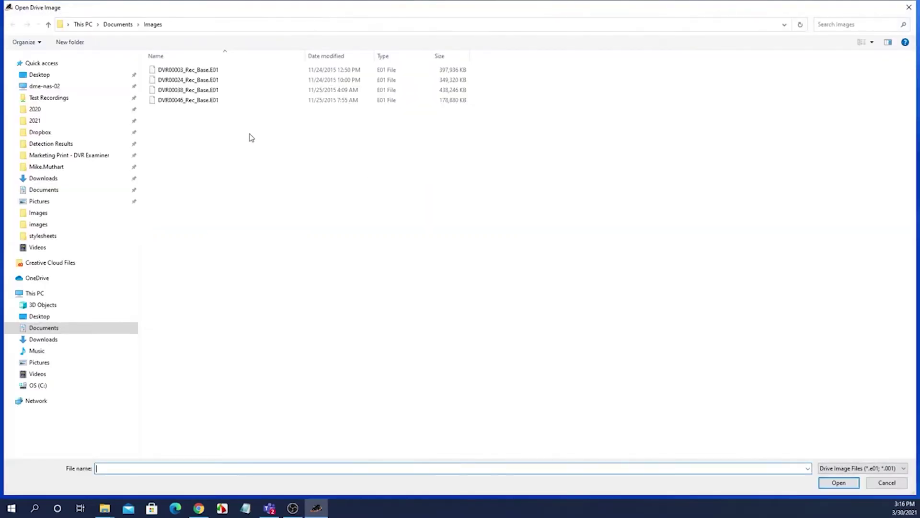
{"action": "double_click", "coordinate": [195, 100]}
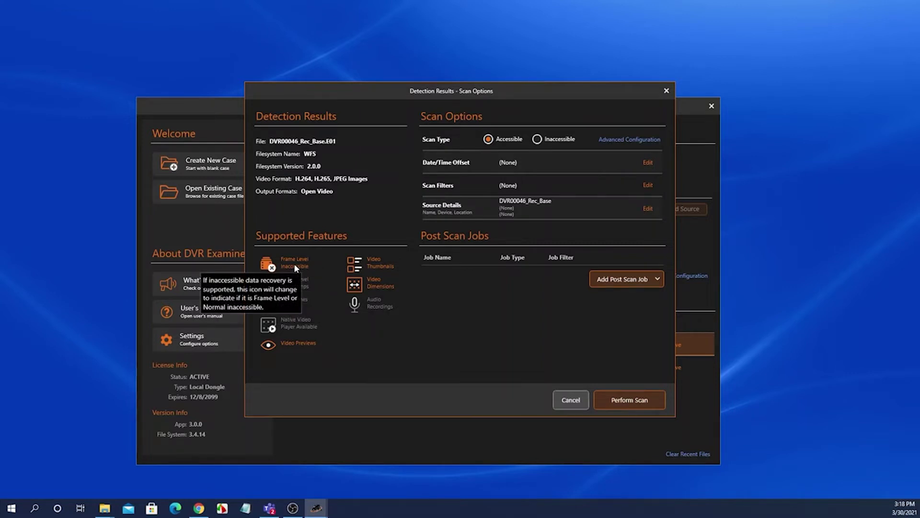
{"action": "mouse_move", "coordinate": [297, 283]}
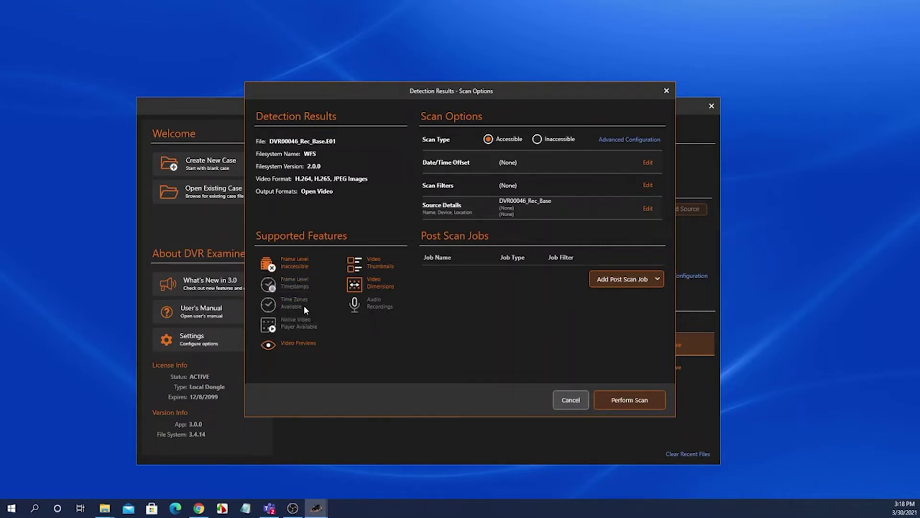
Review the Date/Time Offset settings and keep No Offset
{"action": "mouse_move", "coordinate": [304, 305]}
{"action": "left_click", "coordinate": [646, 164]}
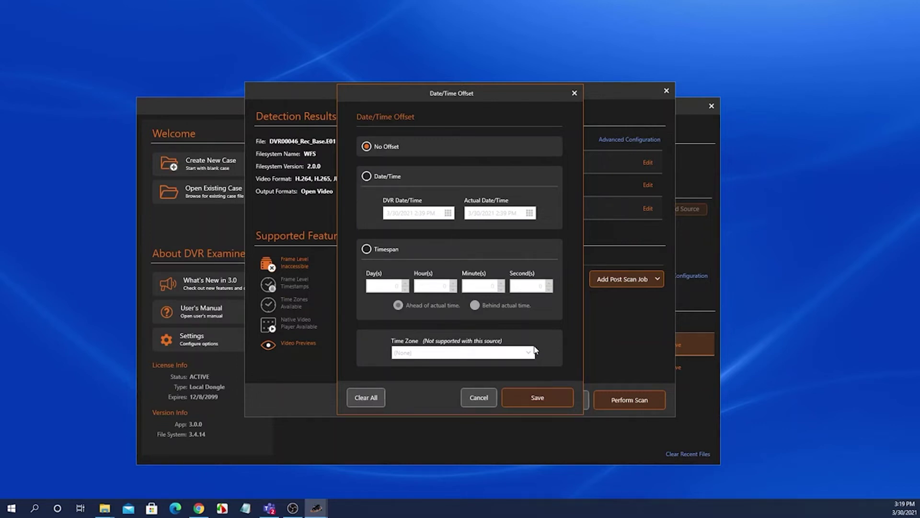
{"action": "left_click", "coordinate": [544, 400]}
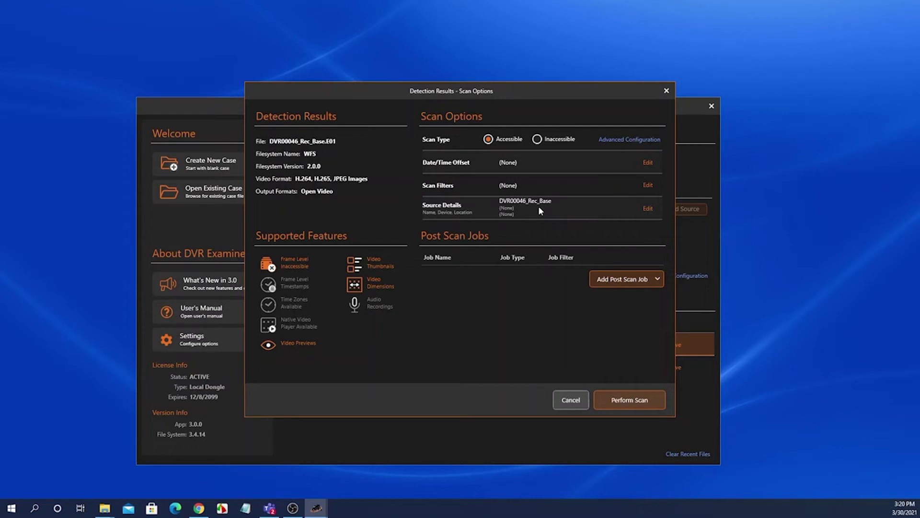
Check the Scan Filters settings and close them unchanged, leaving filters at None
{"action": "left_click", "coordinate": [649, 186]}
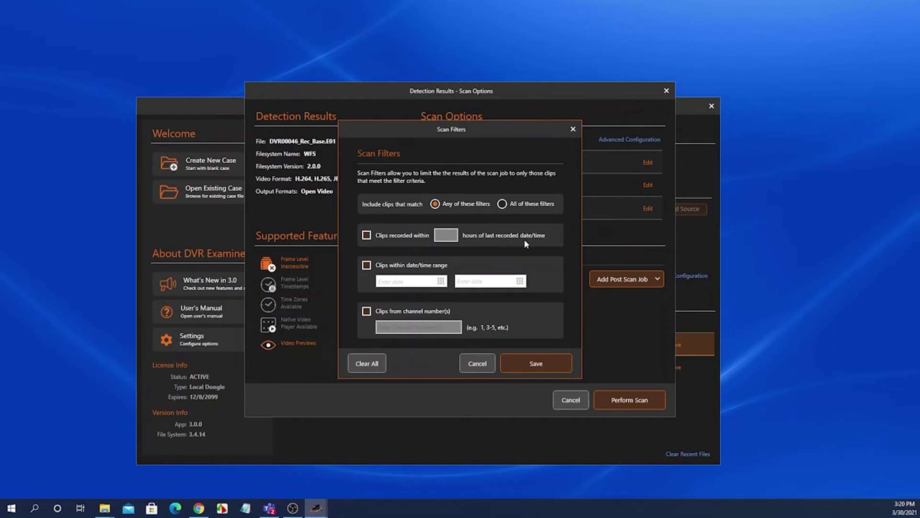
{"action": "left_click", "coordinate": [486, 360]}
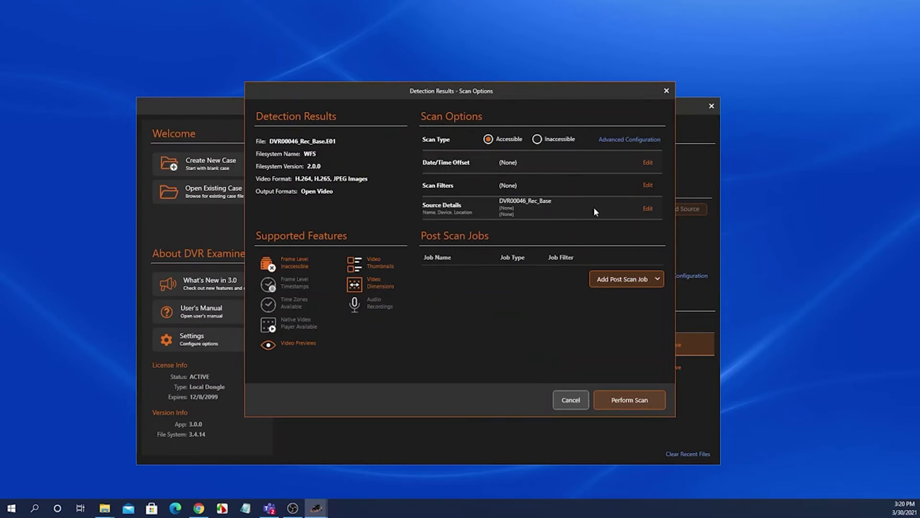
Rename the source to 'Source 1' in Source Details and save
{"action": "left_click", "coordinate": [648, 209]}
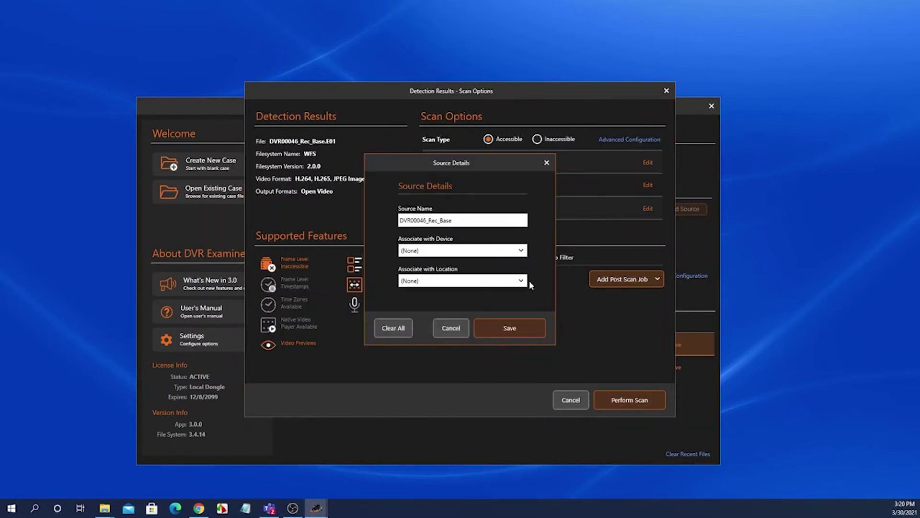
{"action": "left_click", "coordinate": [465, 221]}
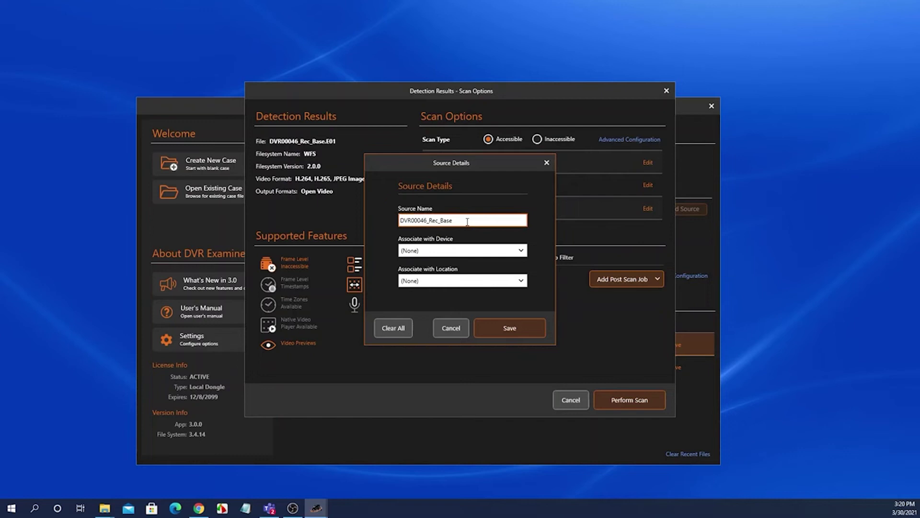
{"action": "key", "text": "shift+Left"}
{"action": "key", "text": "shift+Left"}
{"action": "key", "text": "shift+Left"}
{"action": "key", "text": "shift+Left"}
{"action": "key", "text": "shift+Left"}
{"action": "key", "text": "shift+Left"}
{"action": "key", "text": "shift+Left"}
{"action": "key", "text": "shift+Left"}
{"action": "key", "text": "shift+Left"}
{"action": "key", "text": "shift+Left"}
{"action": "key", "text": "shift+Left"}
{"action": "key", "text": "shift+Left"}
{"action": "key", "text": "shift+Left"}
{"action": "key", "text": "shift+Left"}
{"action": "key", "text": "shift+Left"}
{"action": "key", "text": "shift+Left"}
{"action": "key", "text": "shift+Left"}
{"action": "type", "text": "Source 1"}
{"action": "left_click", "coordinate": [503, 326]}
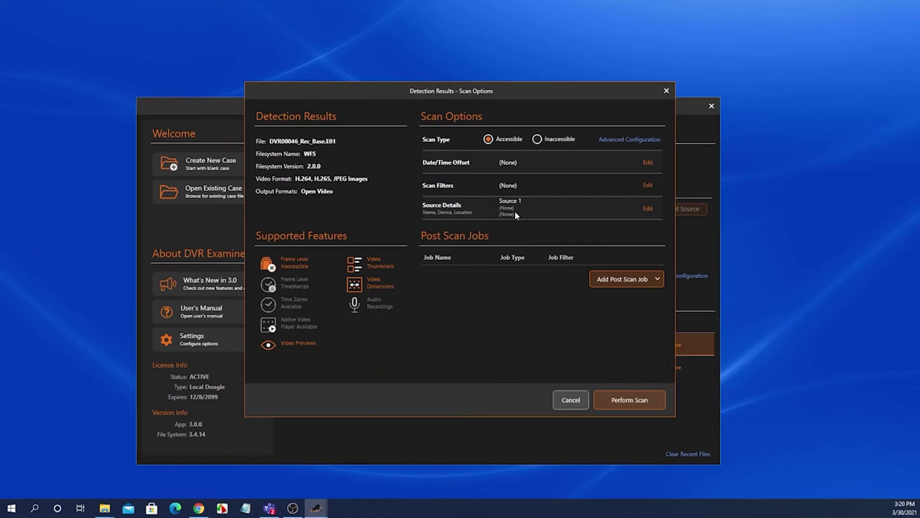
Leave the source's device association as (None) and save the Source Details
{"action": "left_click", "coordinate": [645, 209]}
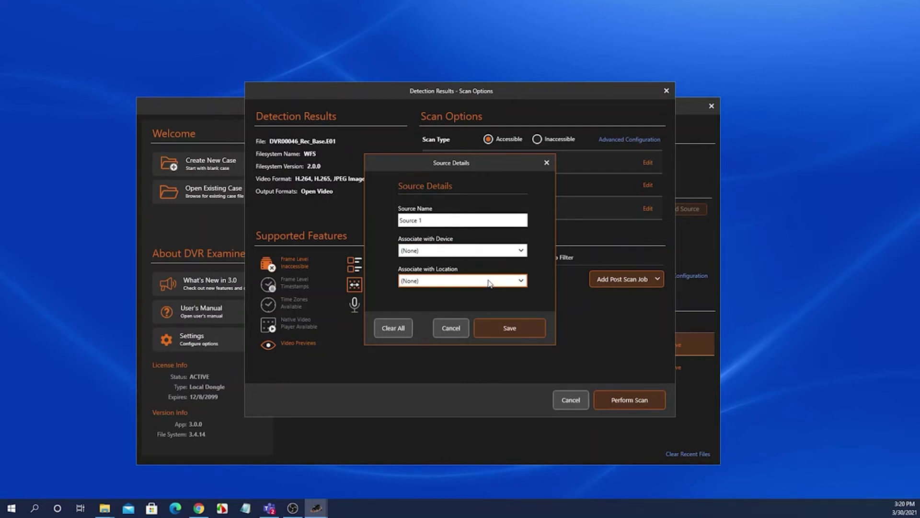
{"action": "left_click", "coordinate": [521, 250]}
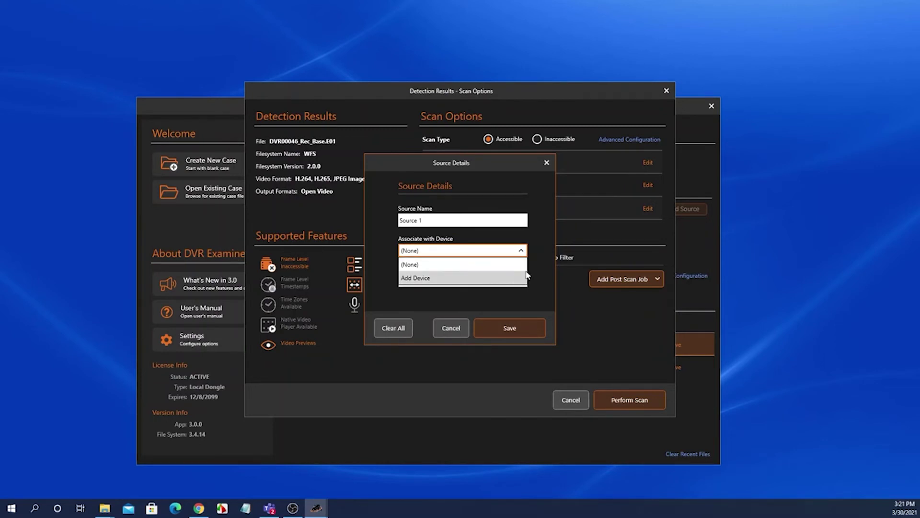
{"action": "left_click", "coordinate": [479, 264]}
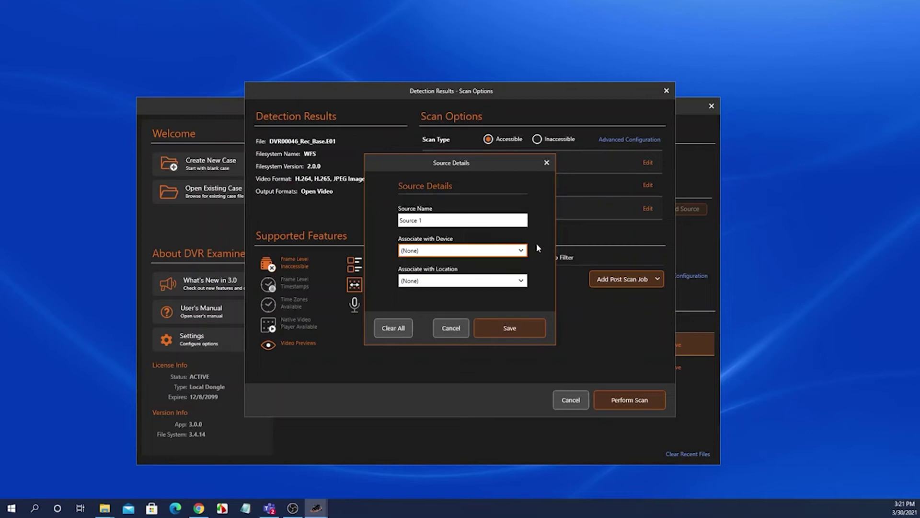
{"action": "left_click", "coordinate": [499, 328]}
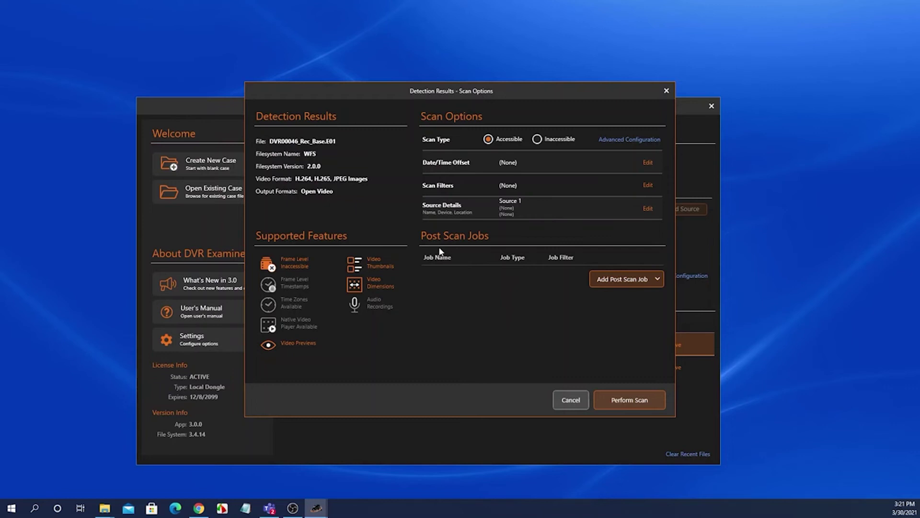
Add a Get Video Properties post-scan job named Video Properties Job
{"action": "left_click", "coordinate": [615, 281]}
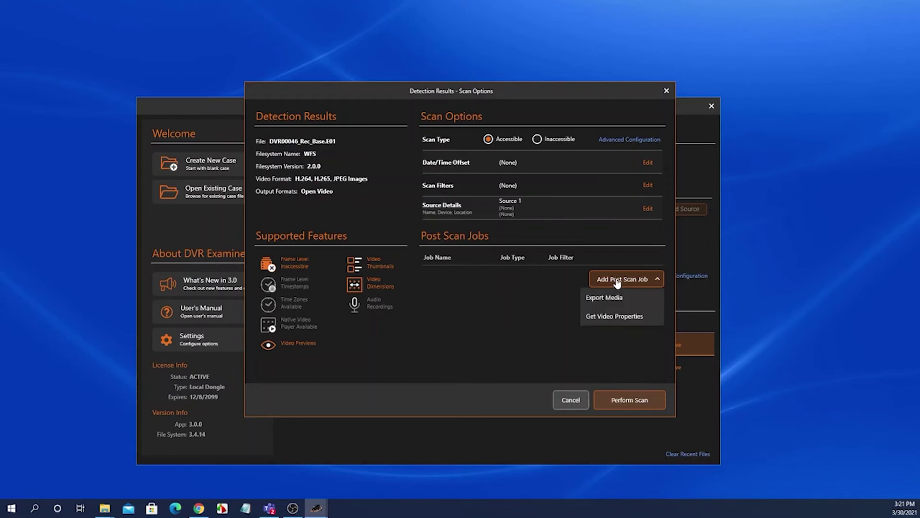
{"action": "left_click", "coordinate": [616, 317]}
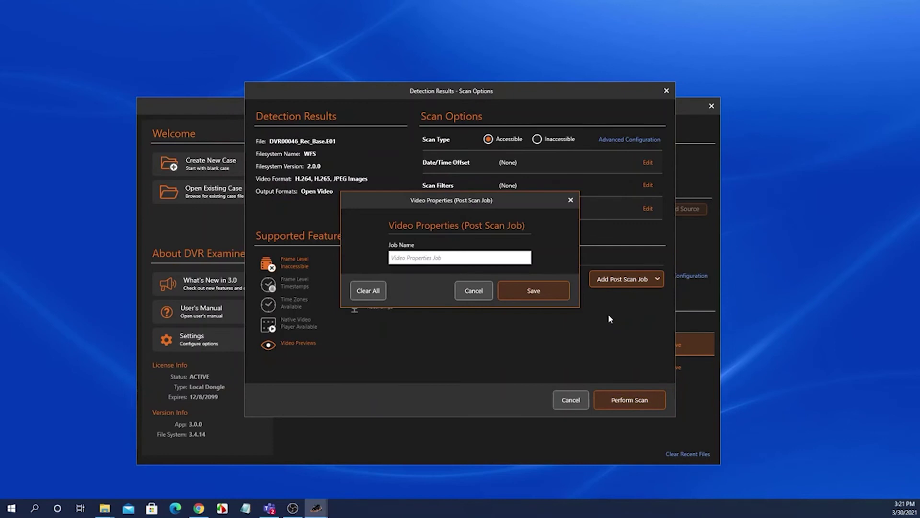
{"action": "left_click", "coordinate": [446, 262]}
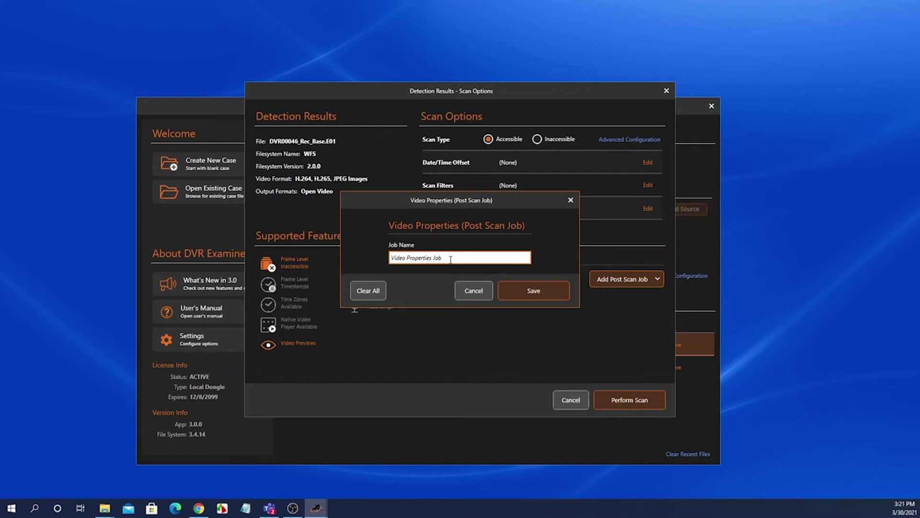
{"action": "left_click", "coordinate": [524, 290]}
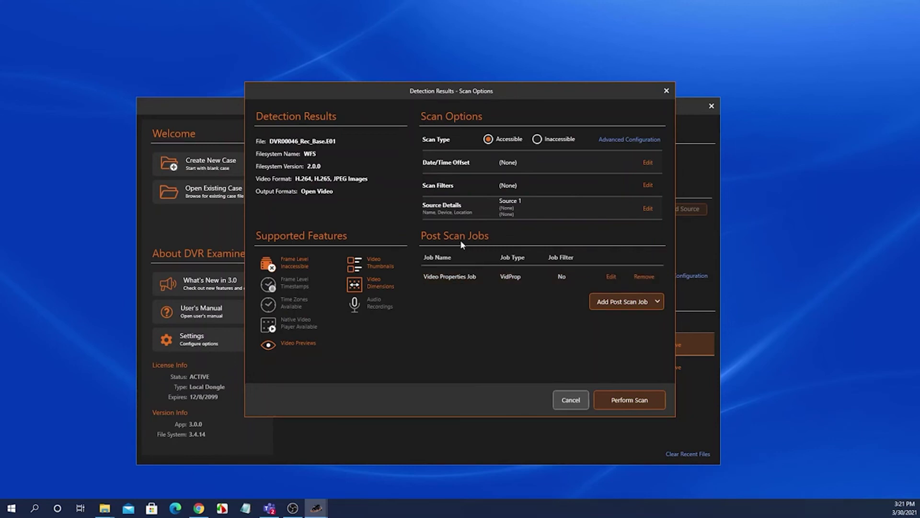
Add an Export Media post-scan job with media format set to Open Video
{"action": "left_click", "coordinate": [630, 307]}
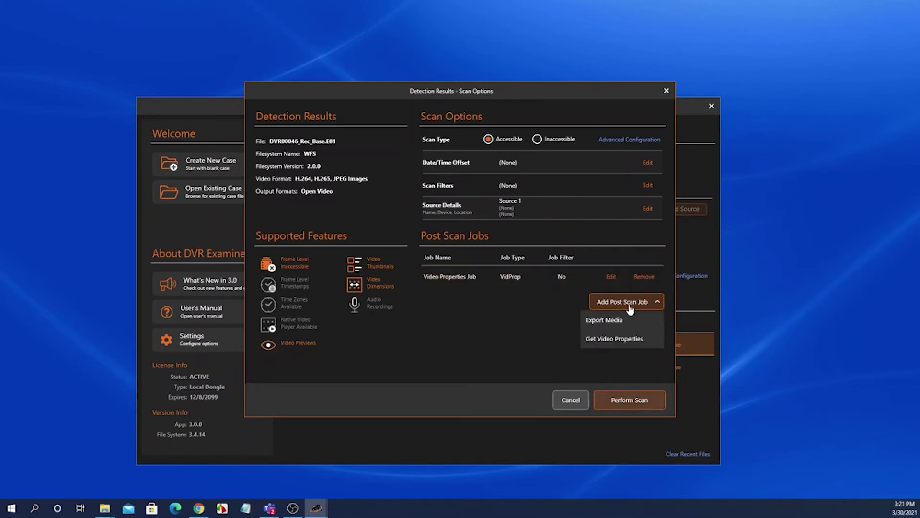
{"action": "left_click", "coordinate": [611, 319]}
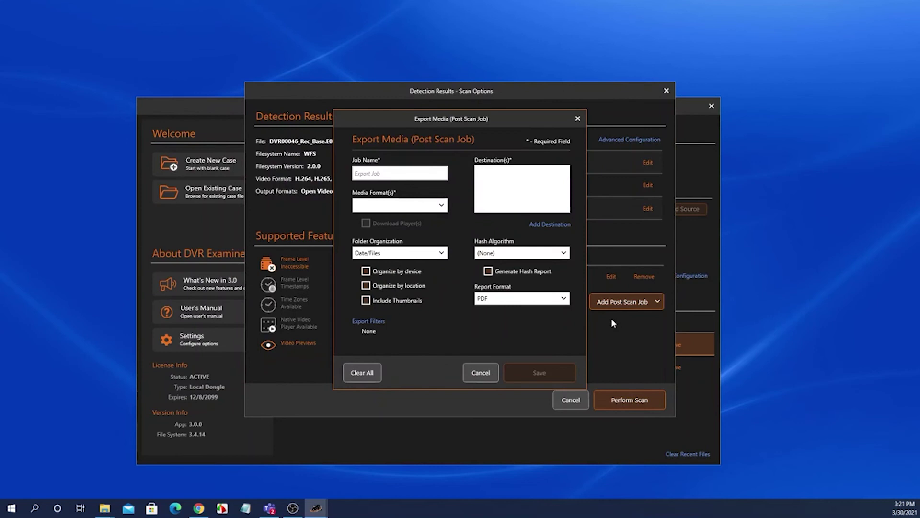
{"action": "left_click_drag", "start_coordinate": [410, 119], "coordinate": [494, 122]}
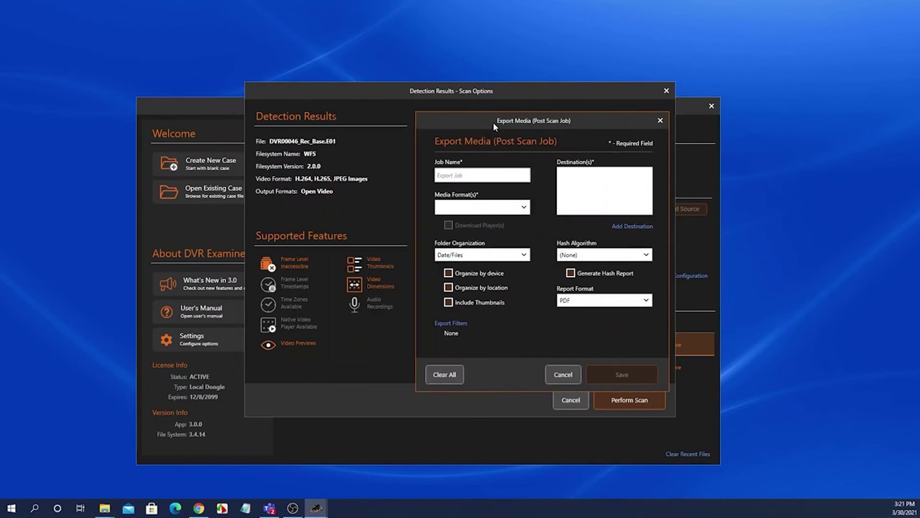
{"action": "left_click", "coordinate": [457, 175]}
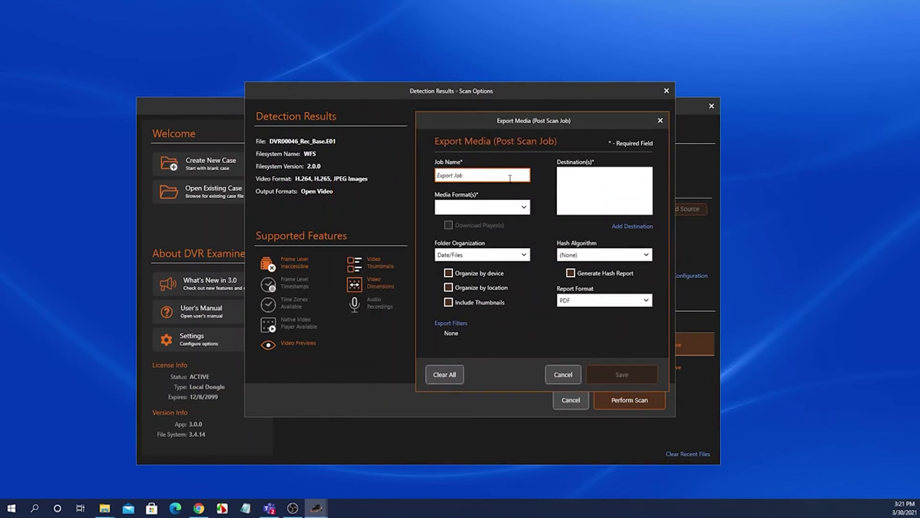
{"action": "left_click", "coordinate": [515, 207]}
{"action": "left_click", "coordinate": [487, 220]}
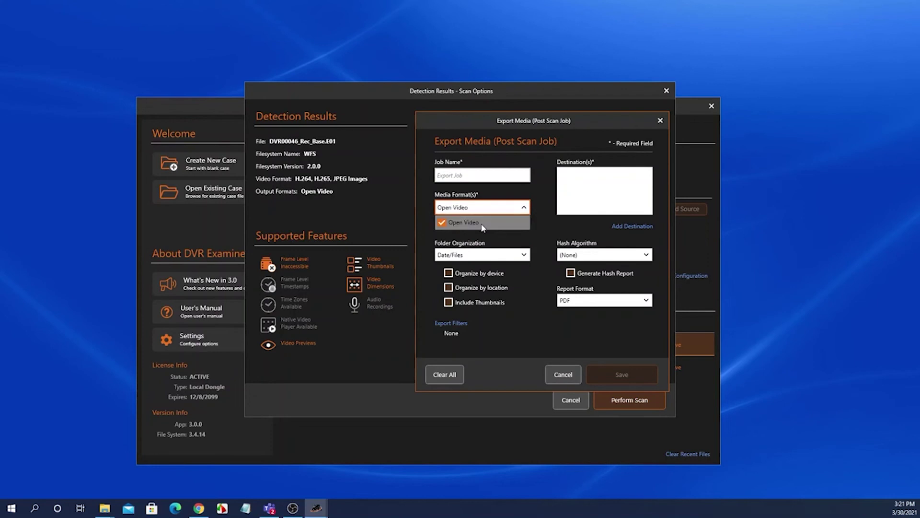
Add the Desktop's New folder\exports as the export destination, then open Export Filters
{"action": "left_click", "coordinate": [621, 226]}
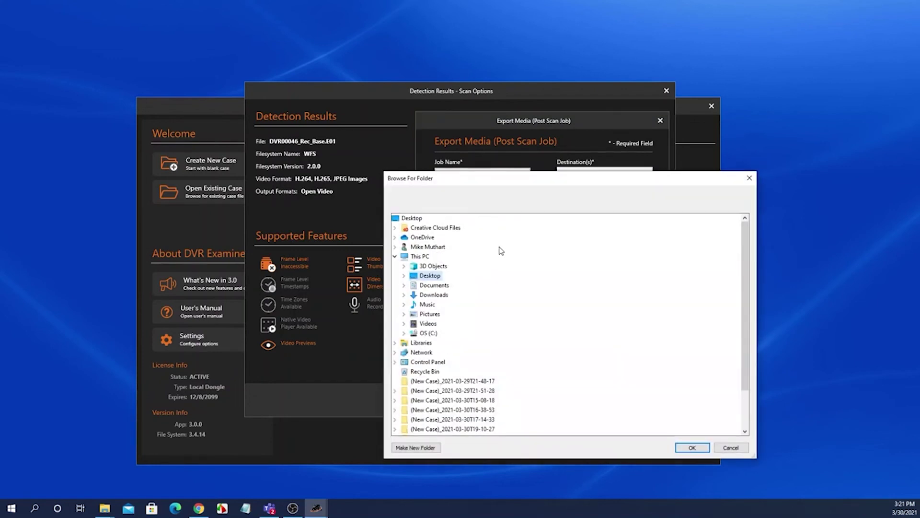
{"action": "double_click", "coordinate": [430, 276]}
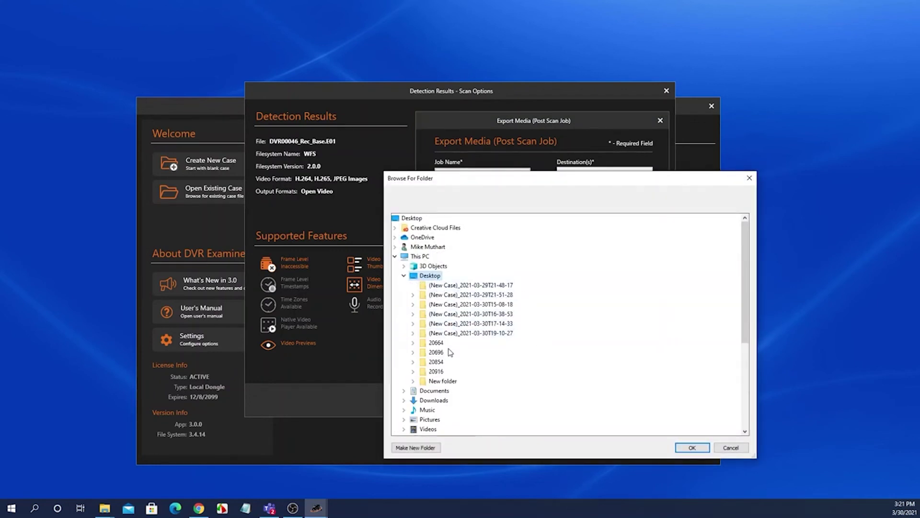
{"action": "double_click", "coordinate": [445, 382]}
{"action": "left_click", "coordinate": [447, 391]}
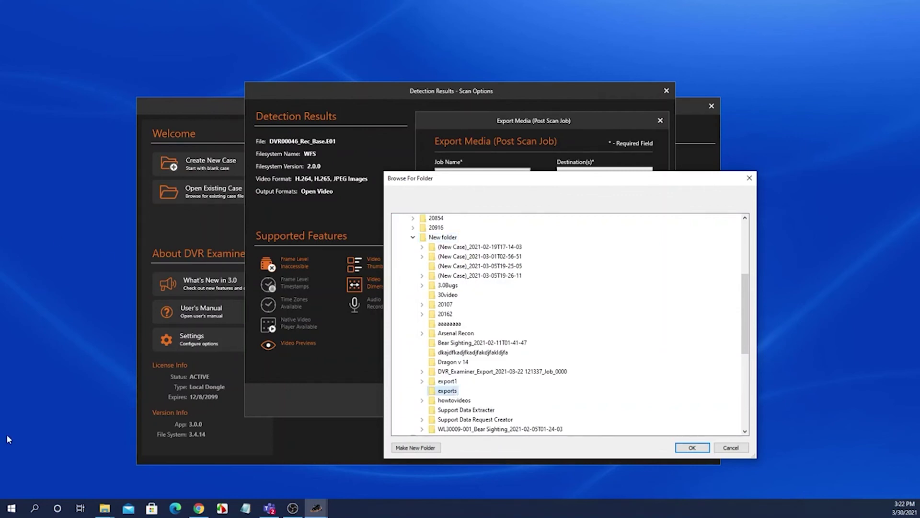
{"action": "left_click", "coordinate": [692, 447]}
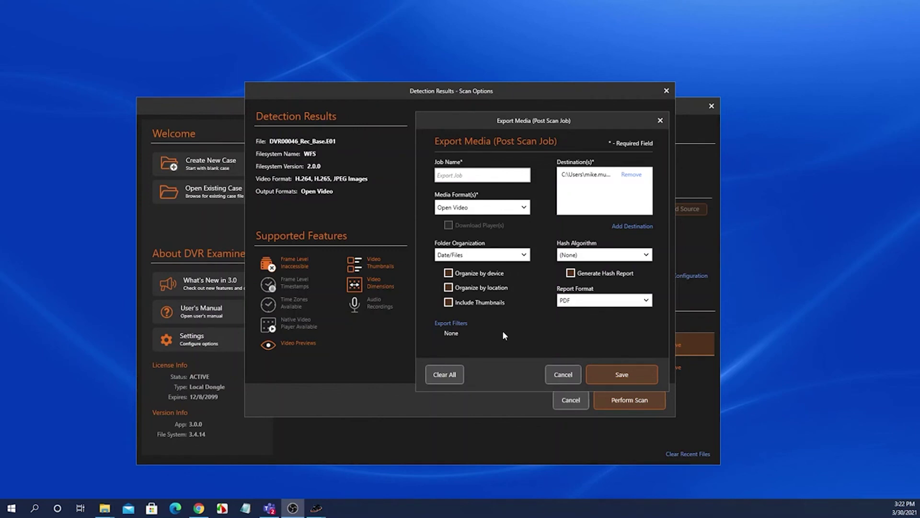
{"action": "left_click", "coordinate": [445, 324]}
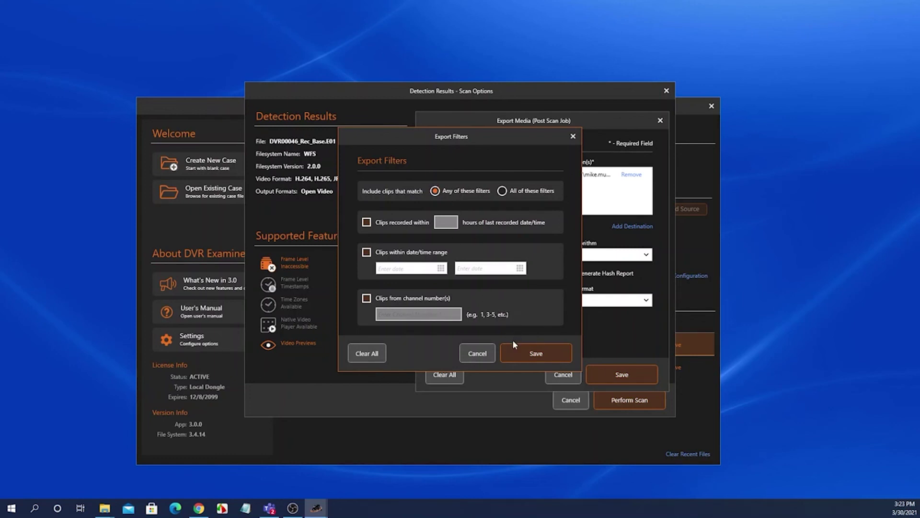
Leave export filters unchanged and save the Export Media job as Export Job
{"action": "left_click", "coordinate": [477, 353]}
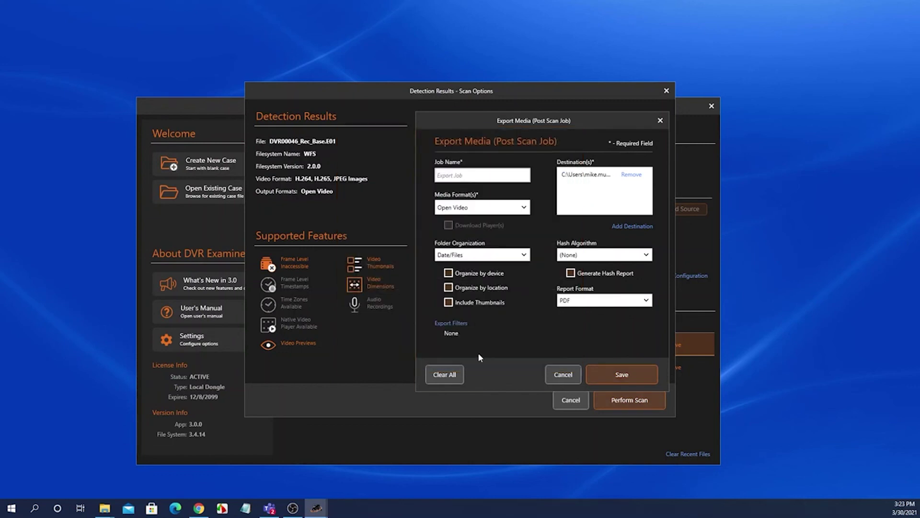
{"action": "left_click", "coordinate": [616, 375]}
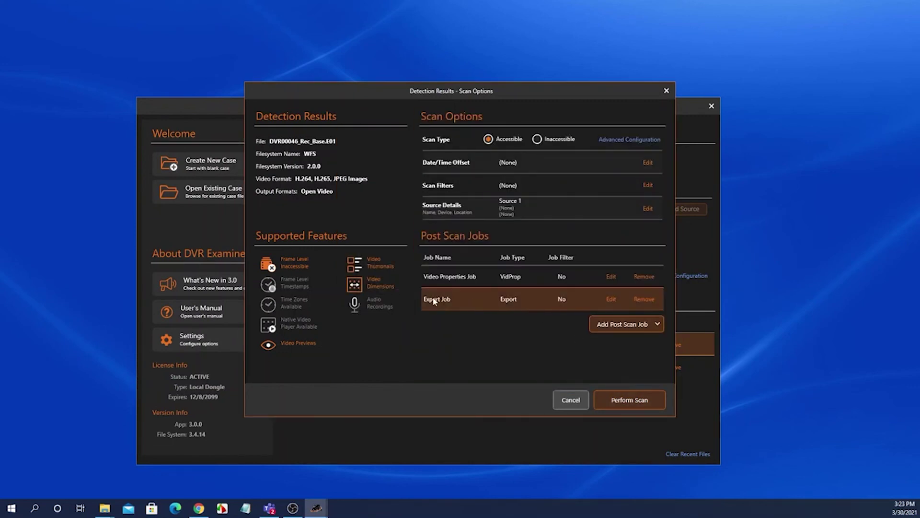